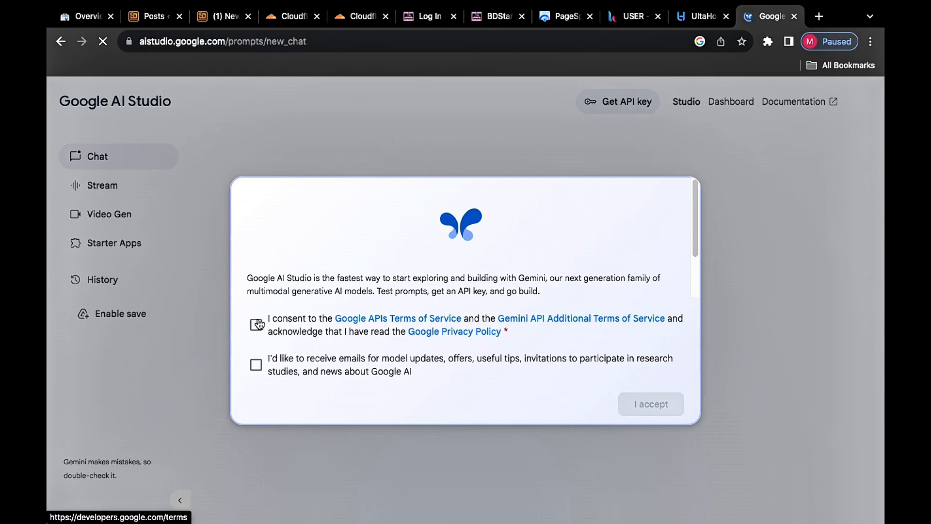
# Consent to the Google APIs and Gemini API terms, opt in to update emails, and accept the agreement
pyautogui.click(259, 324)
pyautogui.click(258, 324)
pyautogui.click(257, 324)
pyautogui.click(252, 362)
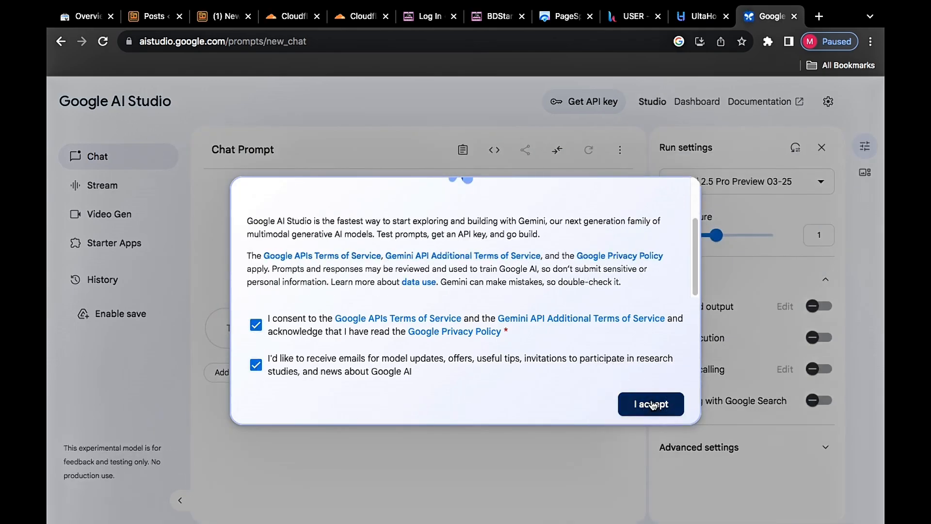
pyautogui.click(637, 405)
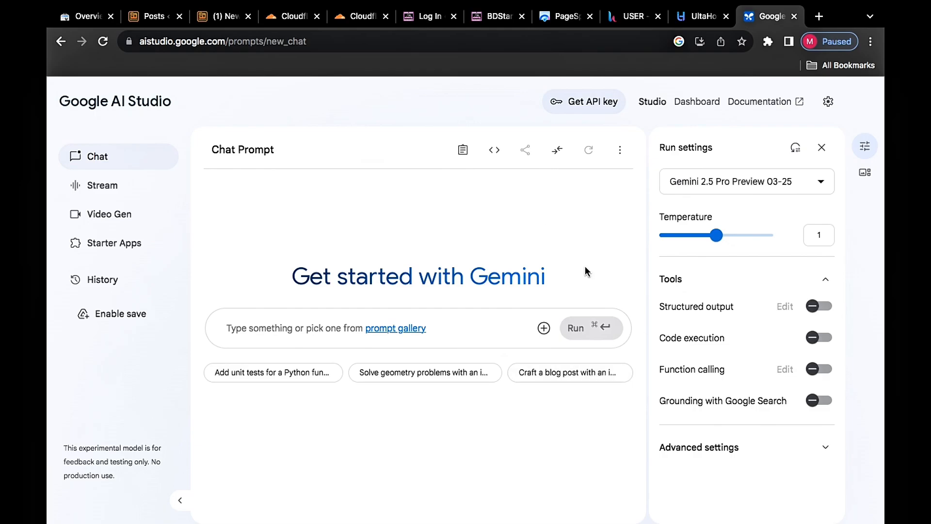
# Open the Video Gen workspace and grant it Drive access with the existing Google account
pyautogui.click(101, 216)
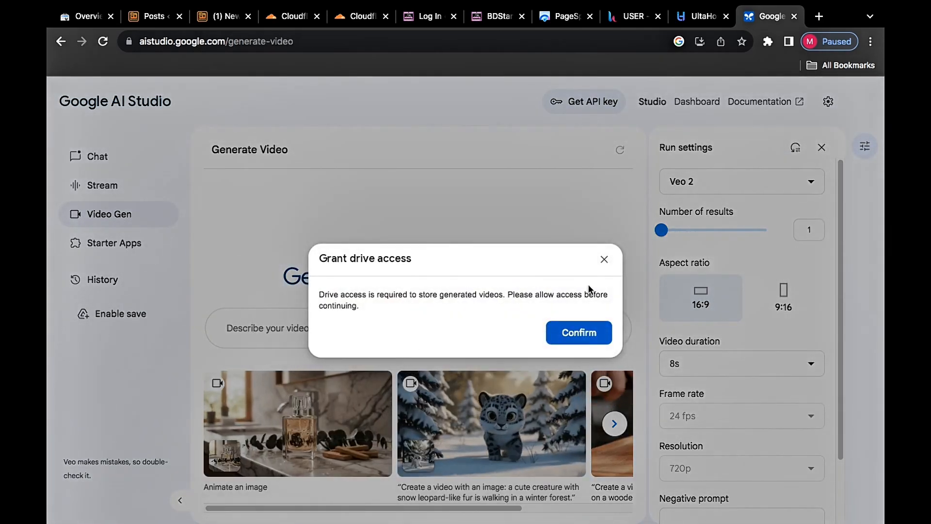
pyautogui.click(584, 333)
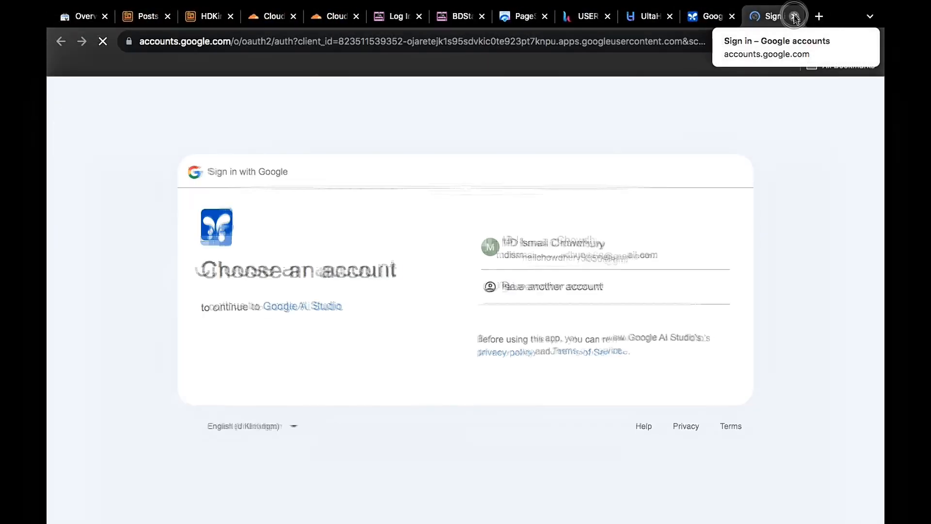
pyautogui.click(527, 239)
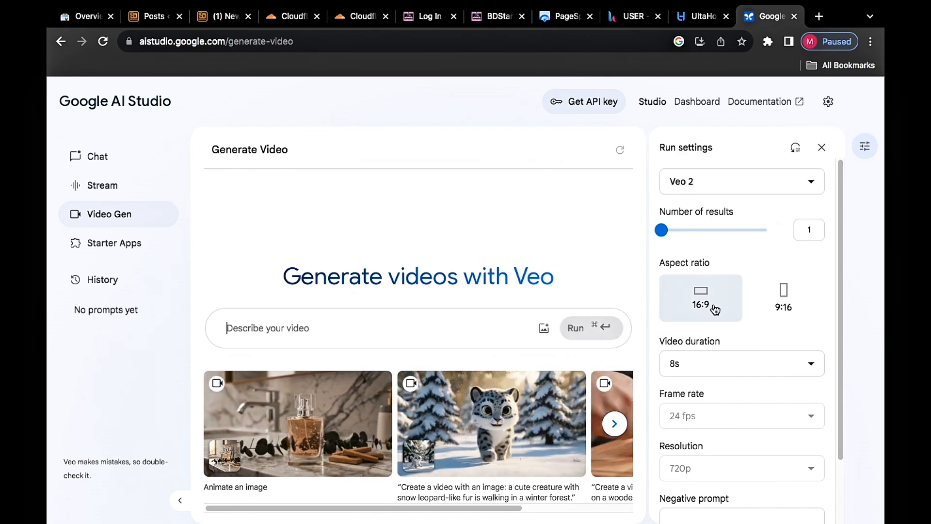
# Set the video duration to 8s and check the frame rate, resolution and remaining run settings
pyautogui.click(697, 362)
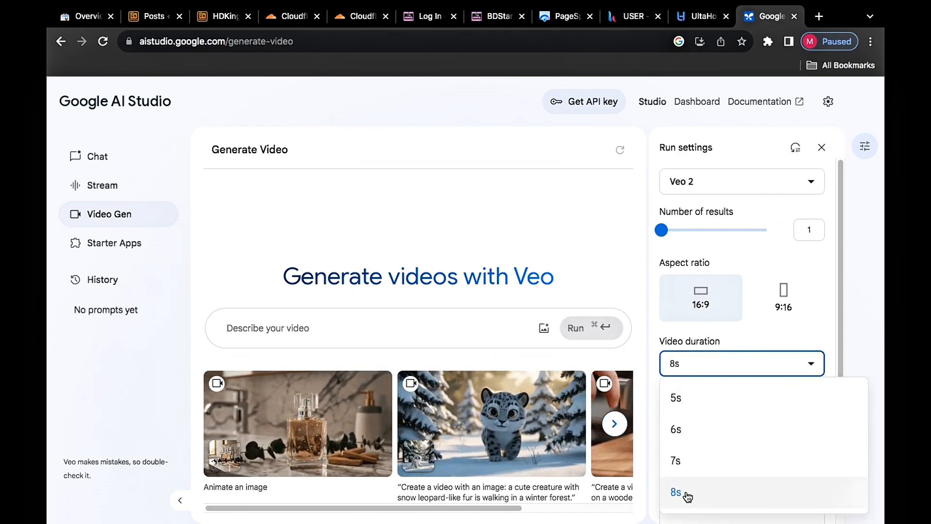
pyautogui.click(686, 493)
pyautogui.scroll(-1, 697, 410)
pyautogui.click(703, 388)
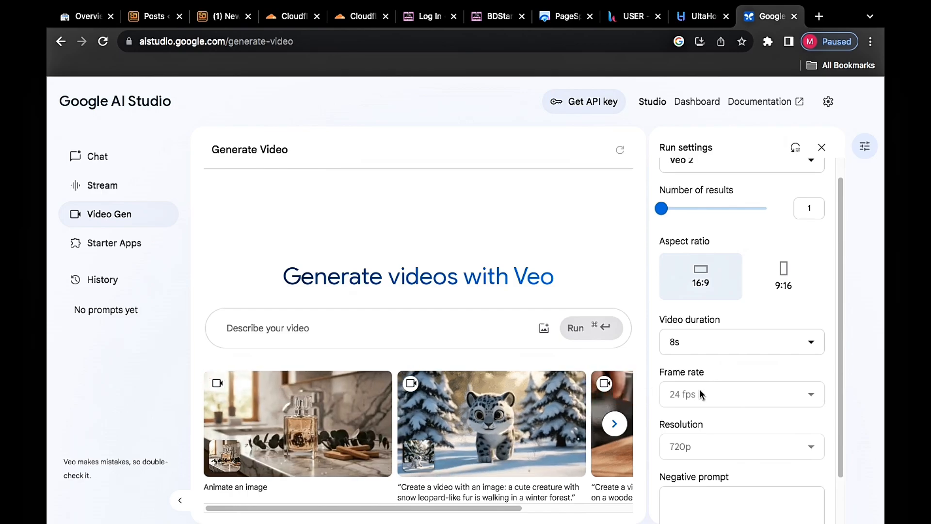
pyautogui.click(697, 392)
pyautogui.click(802, 394)
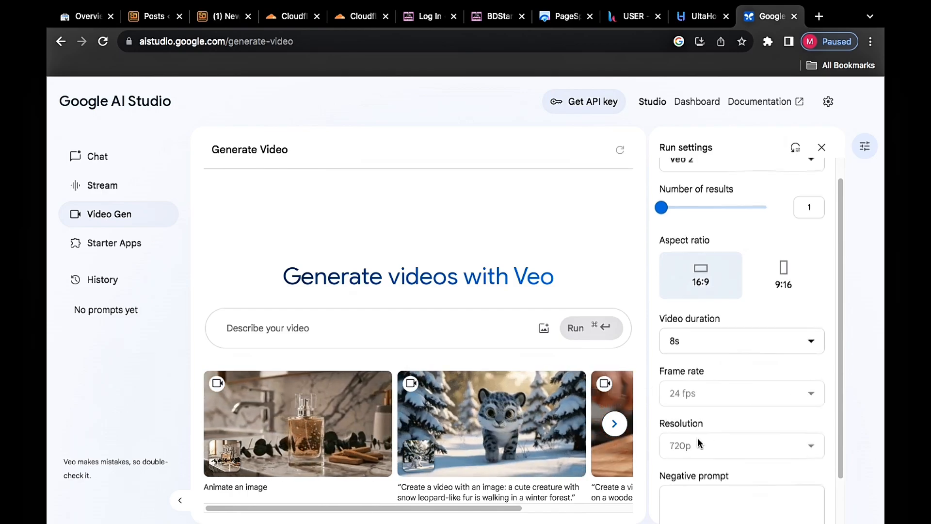
pyautogui.scroll(-3, 698, 437)
pyautogui.scroll(3, 714, 317)
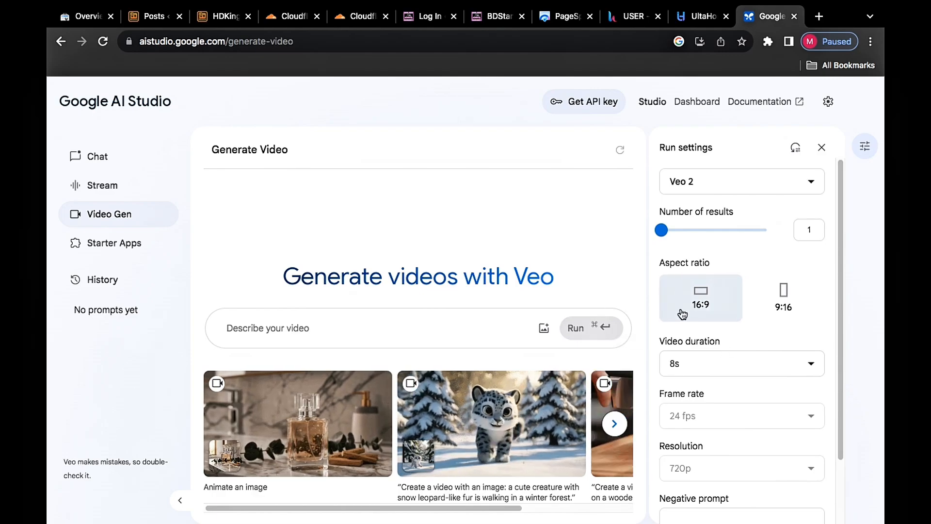
# Set the aspect ratio to 16:9 and the number of results to 1, with Veo 2 as the model
pyautogui.click(759, 298)
pyautogui.click(698, 292)
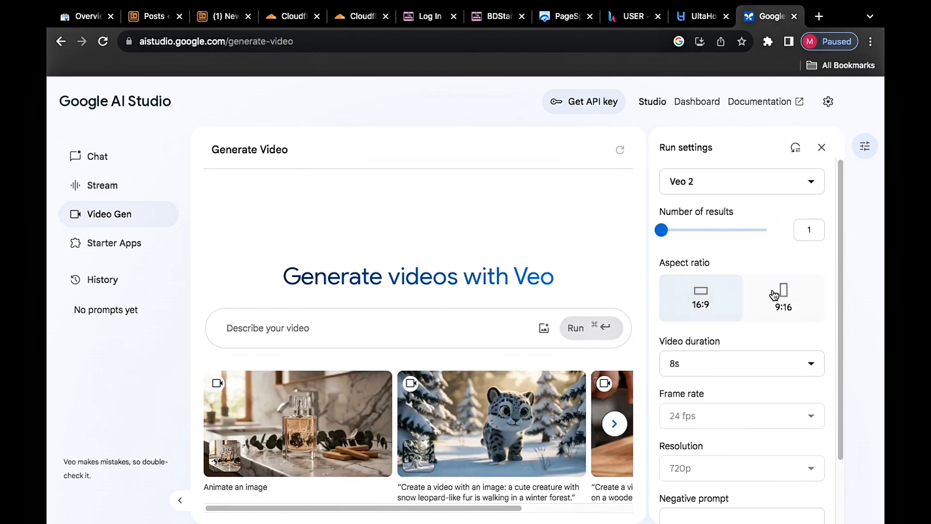
pyautogui.click(779, 293)
pyautogui.click(722, 293)
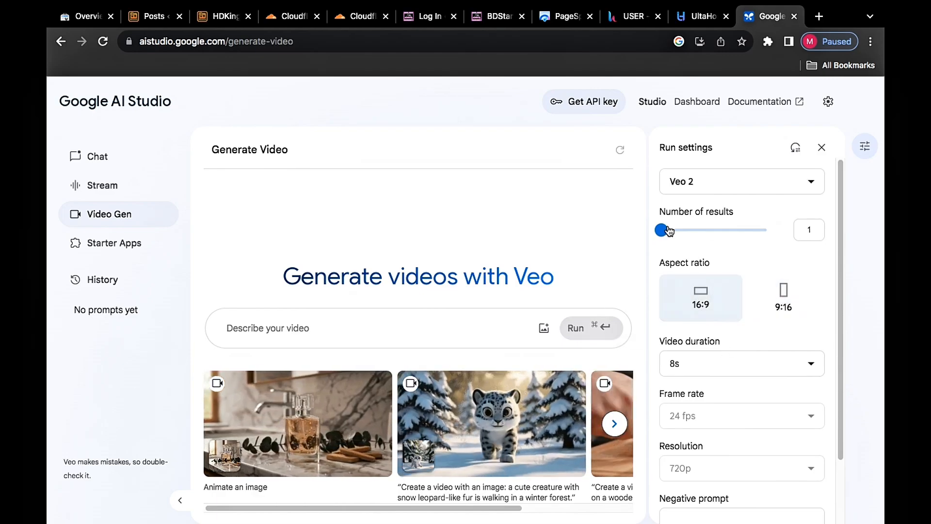
pyautogui.moveTo(662, 230); pyautogui.dragTo(678, 241)
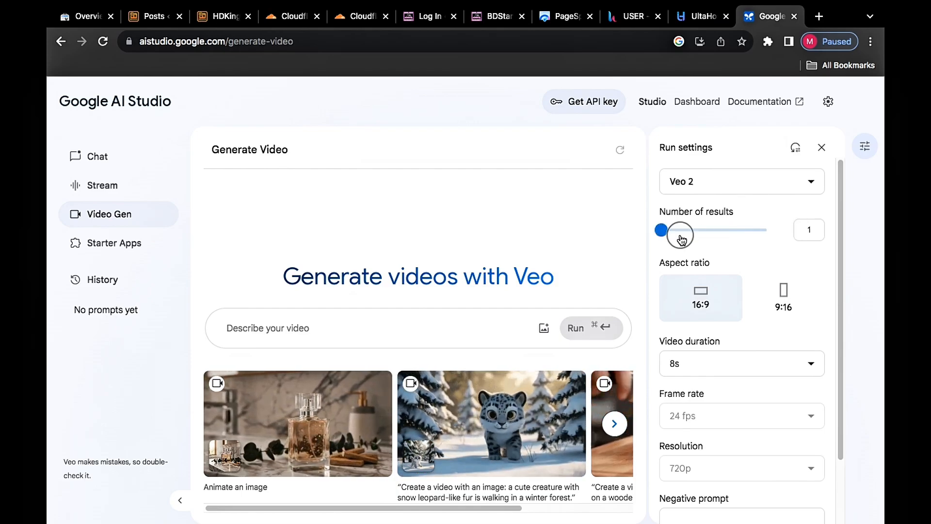
pyautogui.click(699, 183)
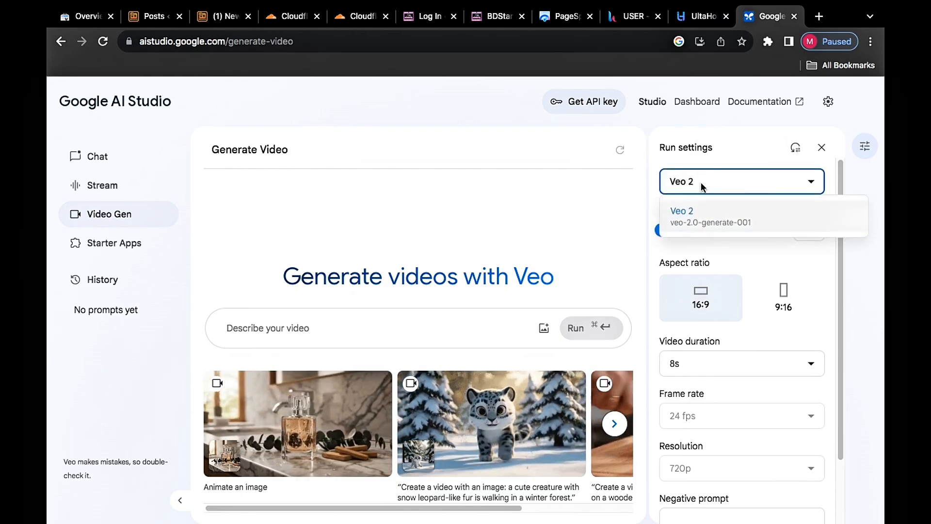
pyautogui.click(410, 209)
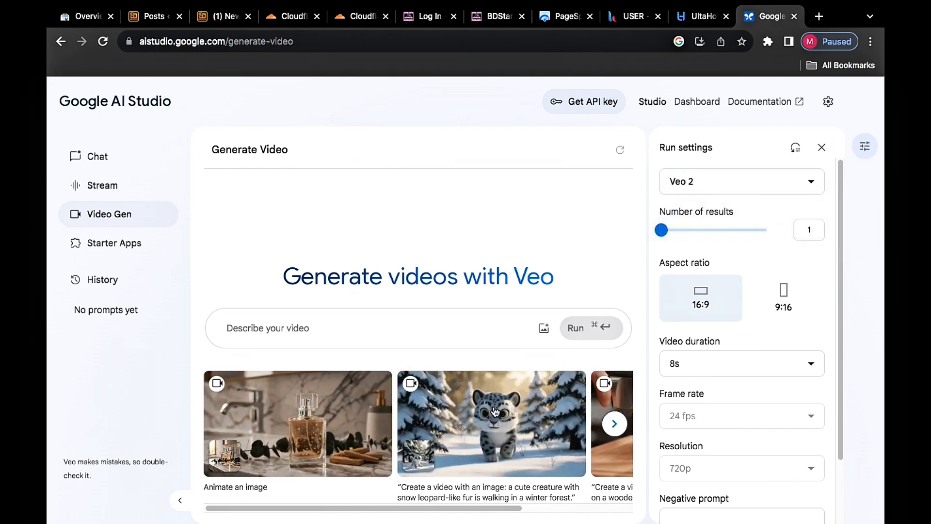
# Enter the prompt "a chicken riding a motorcycle" and generate the video
pyautogui.click(285, 323)
pyautogui.rightClick(285, 323)
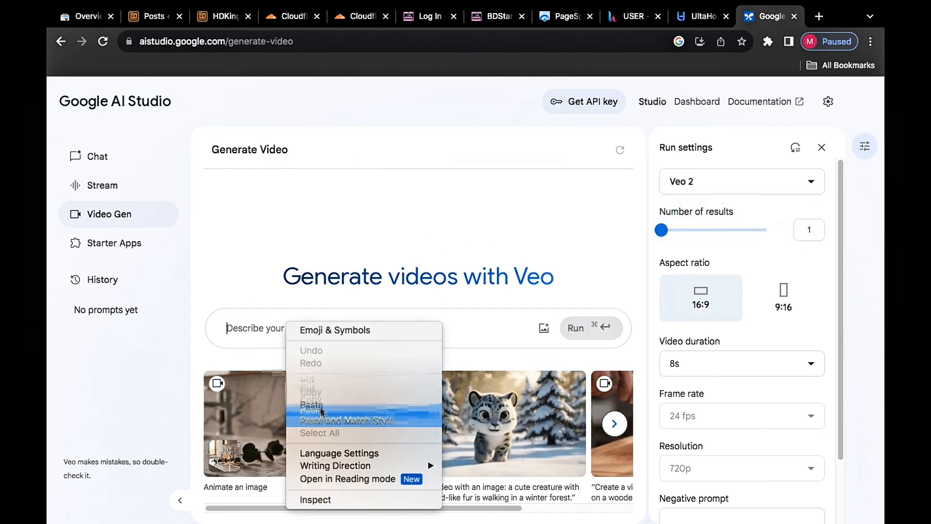
pyautogui.click(315, 407)
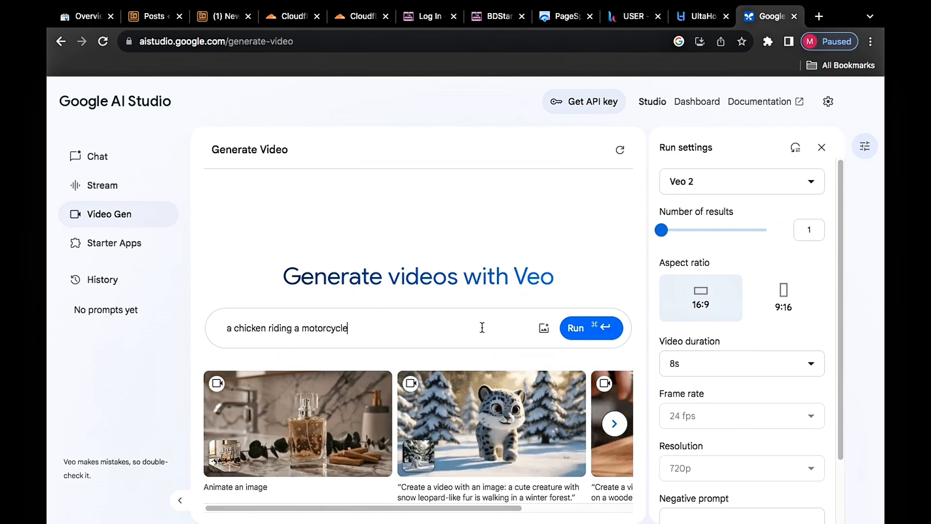
pyautogui.click(577, 330)
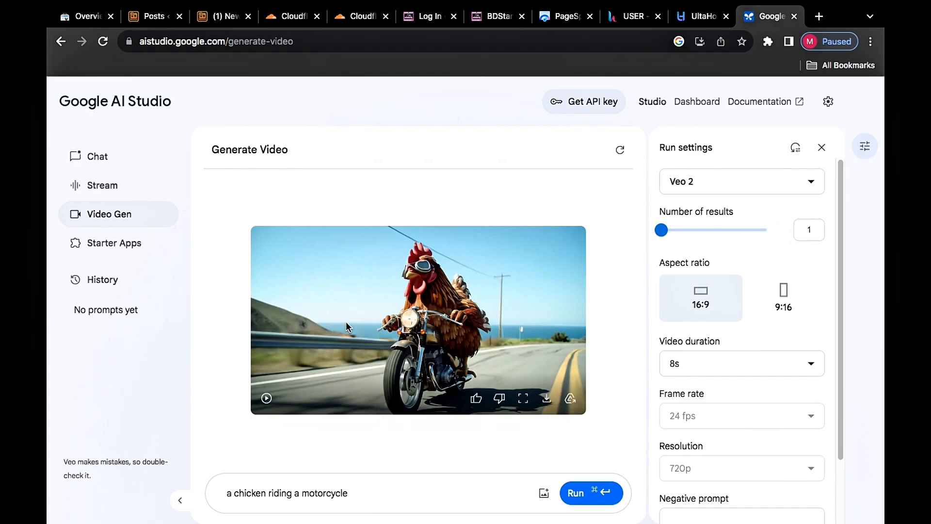
# Play the generated video of the chicken on the motorcycle
pyautogui.click(267, 399)
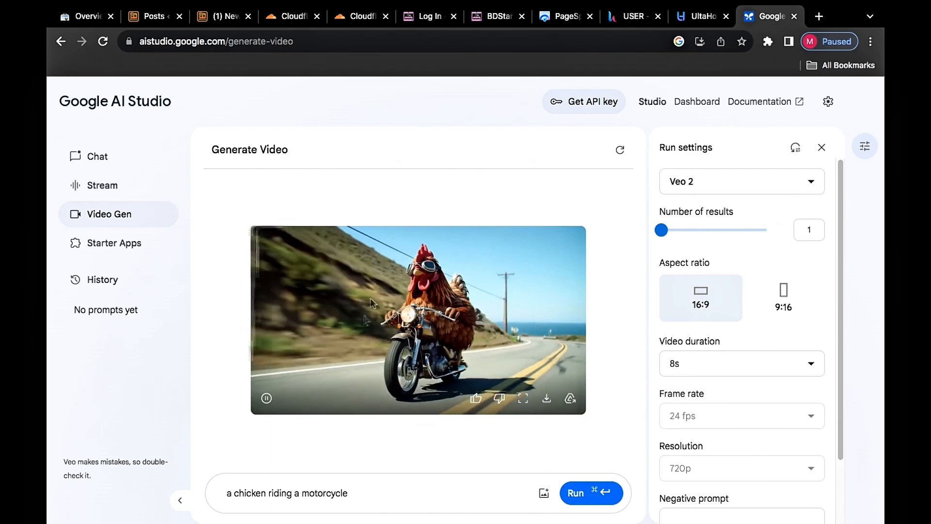
pyautogui.click(401, 376)
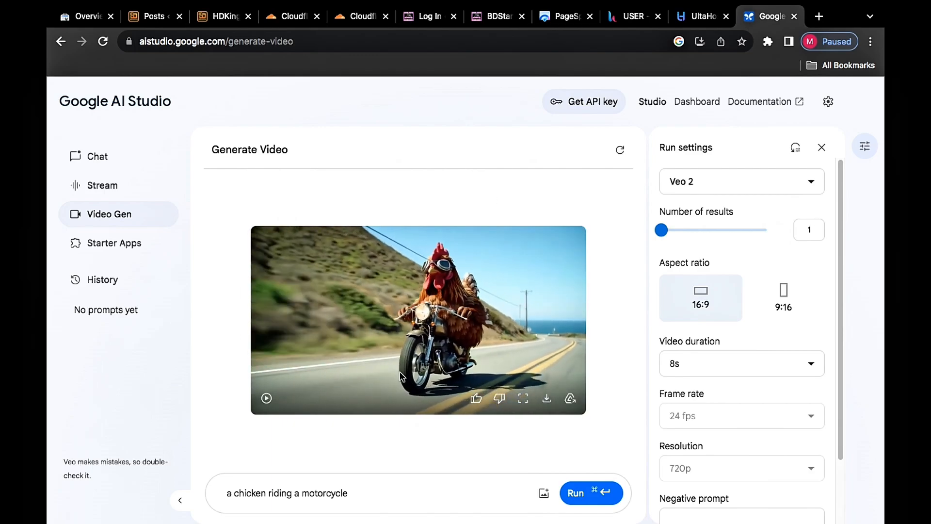
pyautogui.click(267, 398)
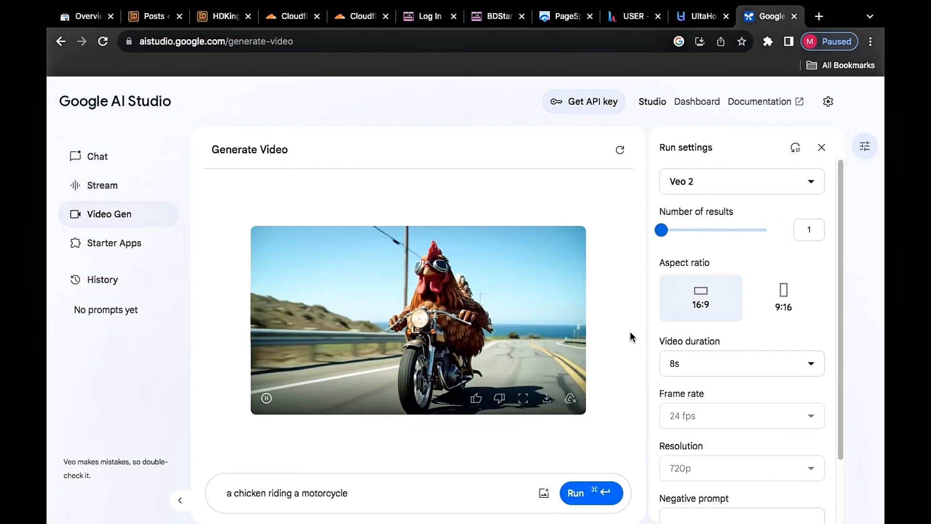
# Replace the prompt with a cinematic shot of a human-sized bee typing at a computer in a creative design agency office, and generate the video
pyautogui.moveTo(353, 493); pyautogui.dragTo(224, 490)
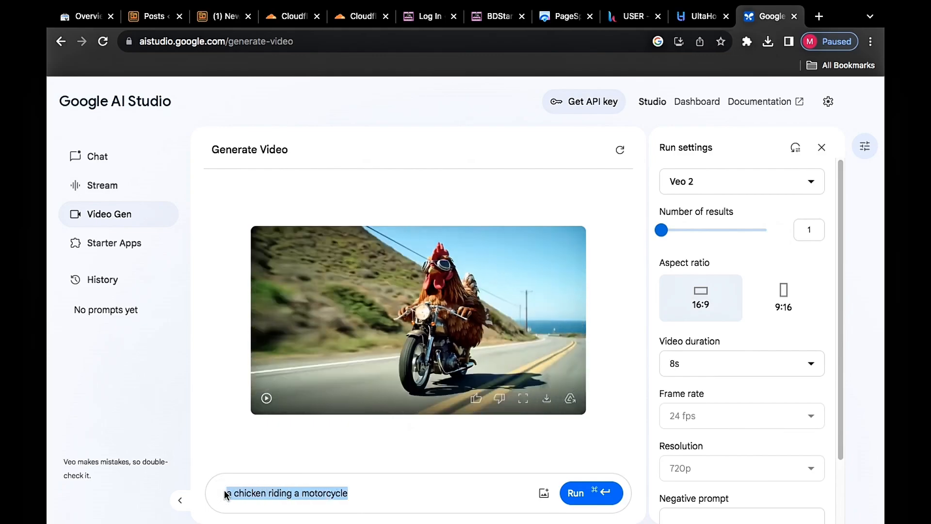
pyautogui.press('BackSpace')
pyautogui.rightClick(231, 493)
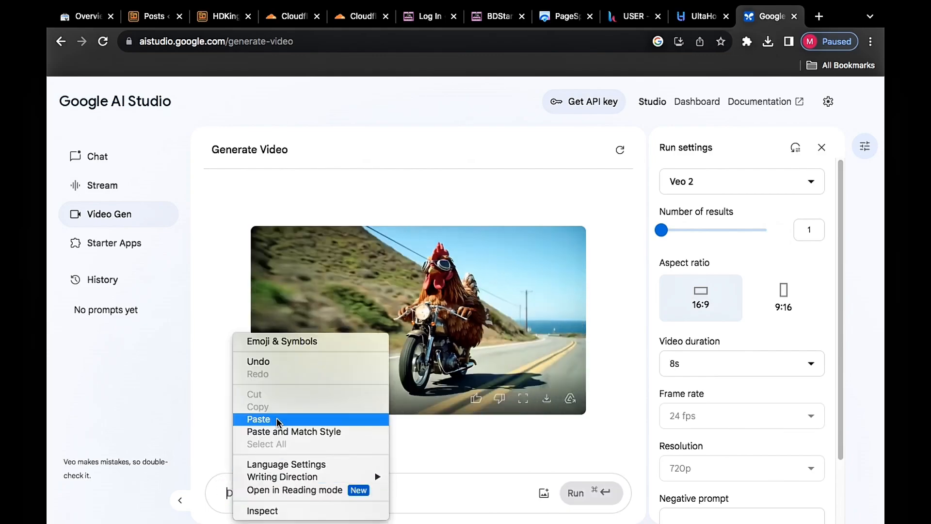
pyautogui.click(259, 419)
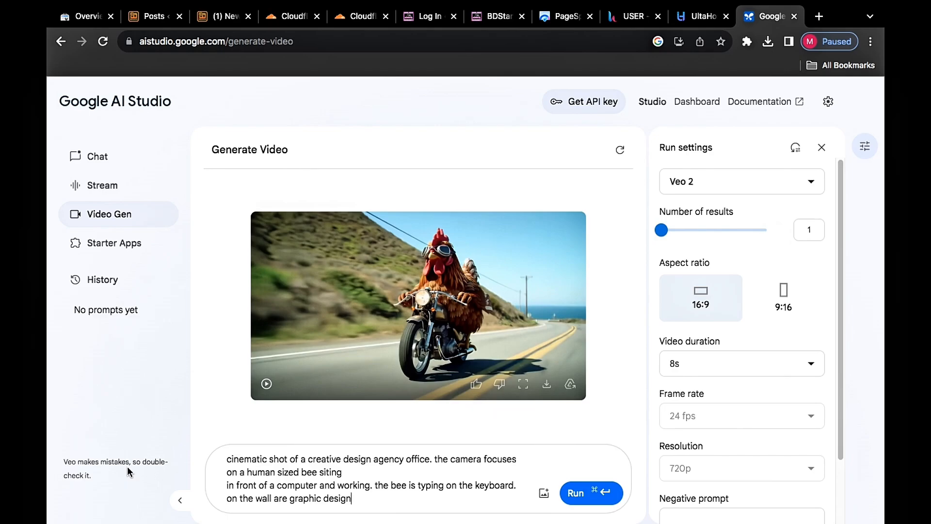
pyautogui.click(576, 494)
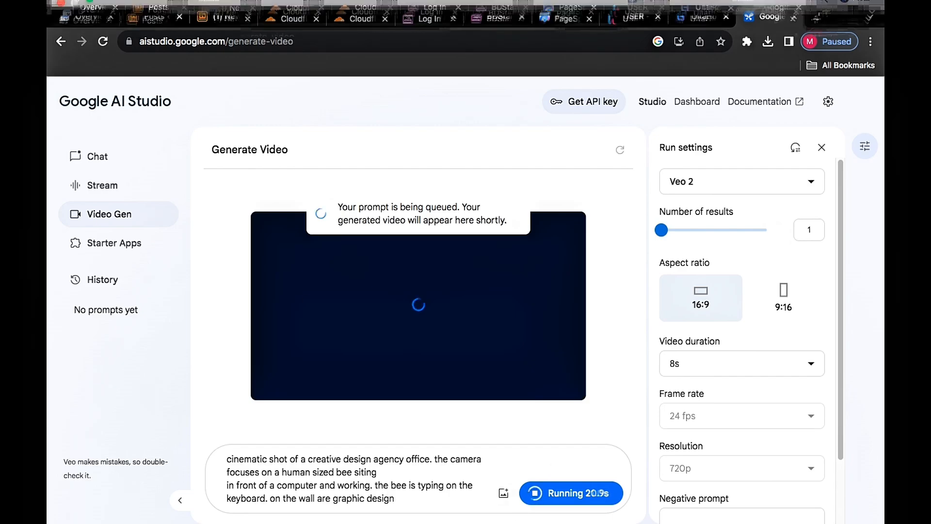
# Play the generated bee video in the enlarged viewer
pyautogui.moveTo(75, 17)
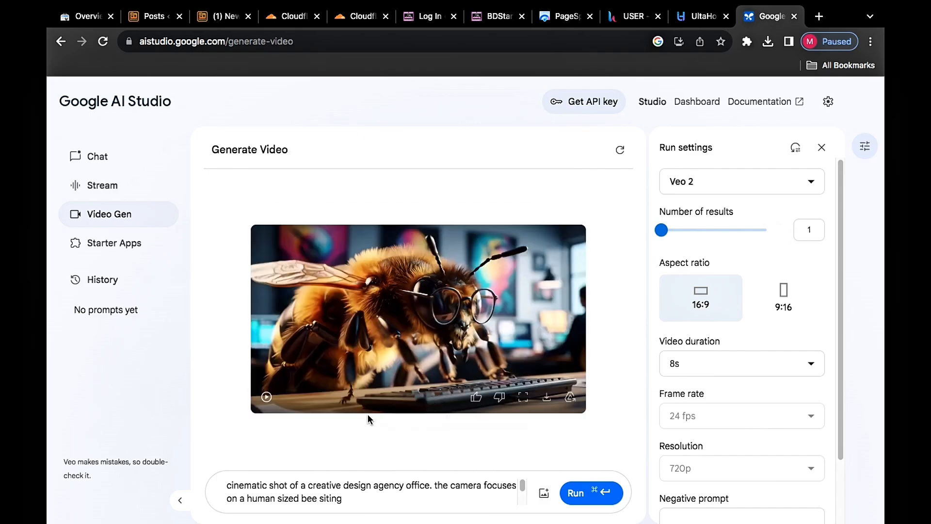
pyautogui.click(266, 396)
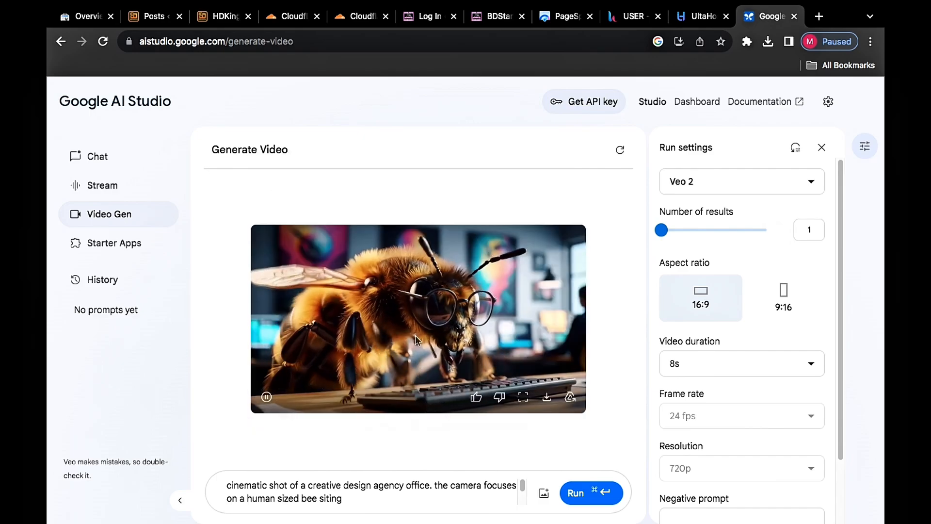
pyautogui.click(523, 397)
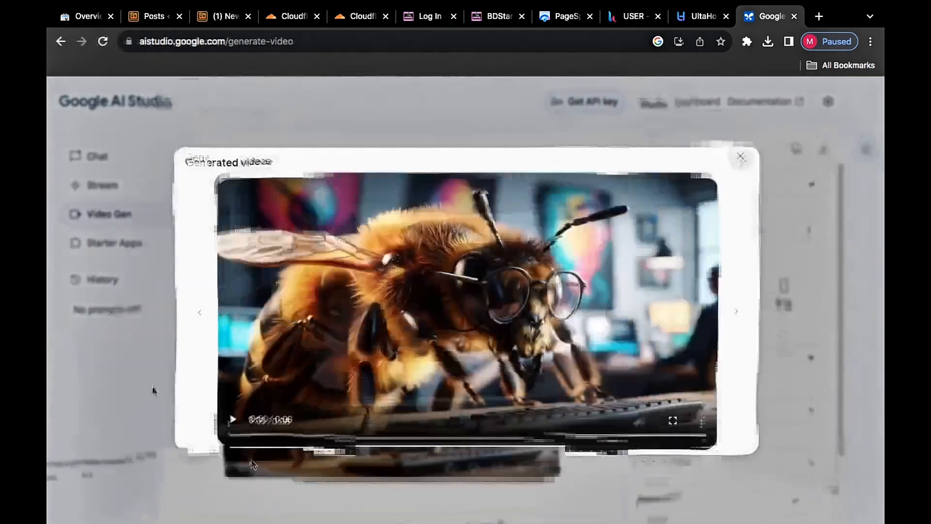
pyautogui.click(229, 423)
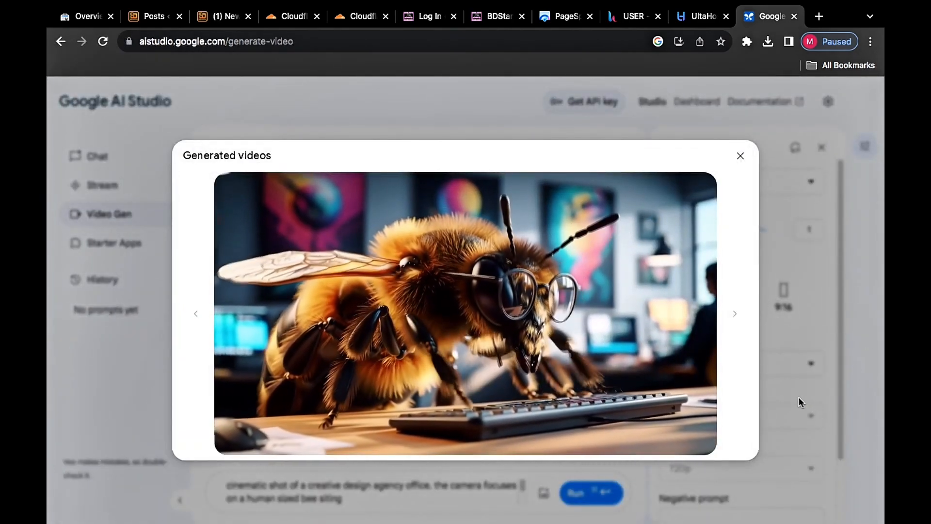
pyautogui.press('XF86AudioRaiseVolume')
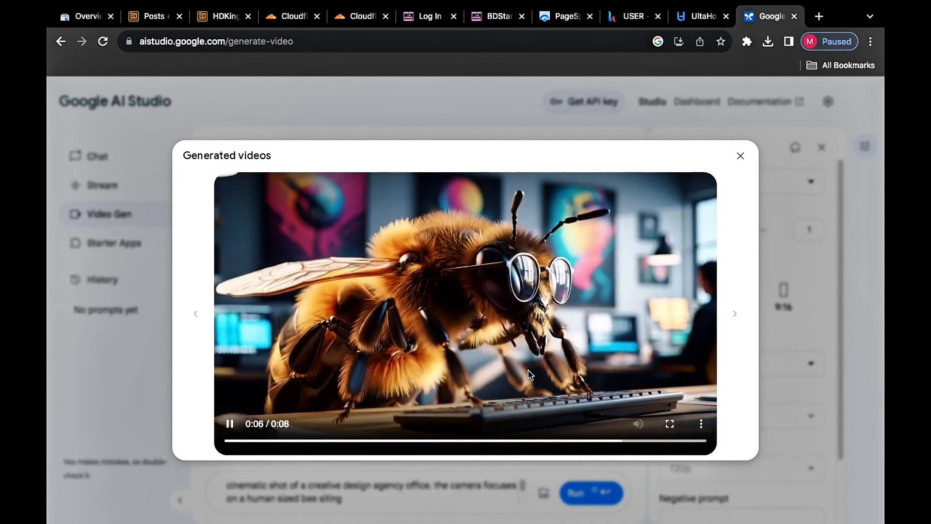
# Download the bee video and close the enlarged viewer
pyautogui.click(701, 425)
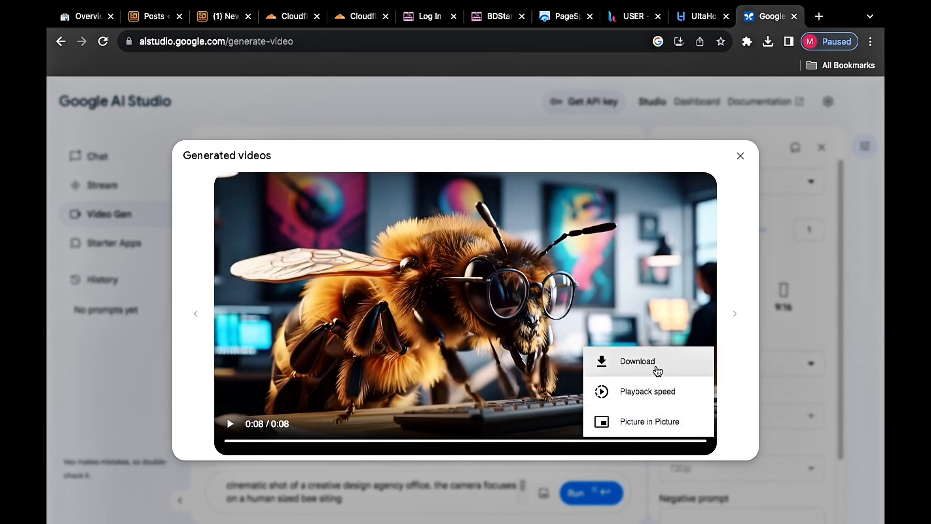
pyautogui.click(657, 370)
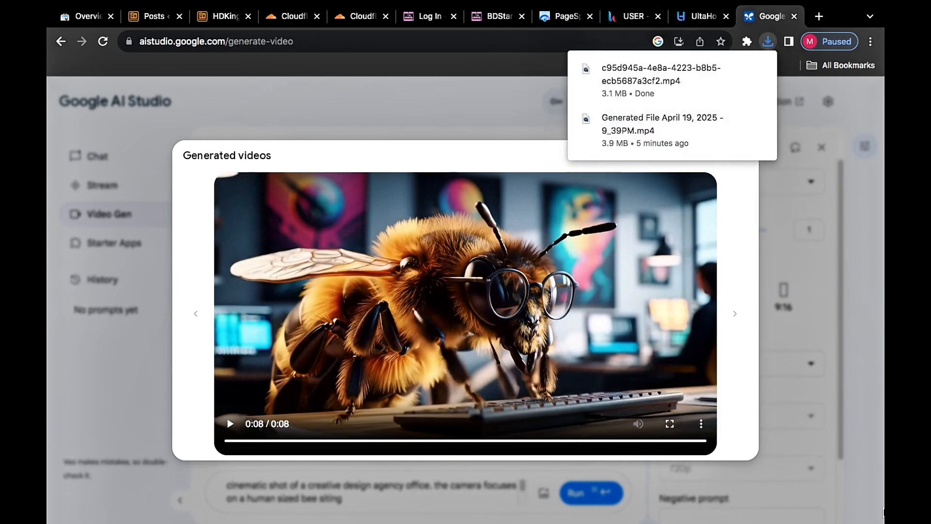
pyautogui.click(765, 424)
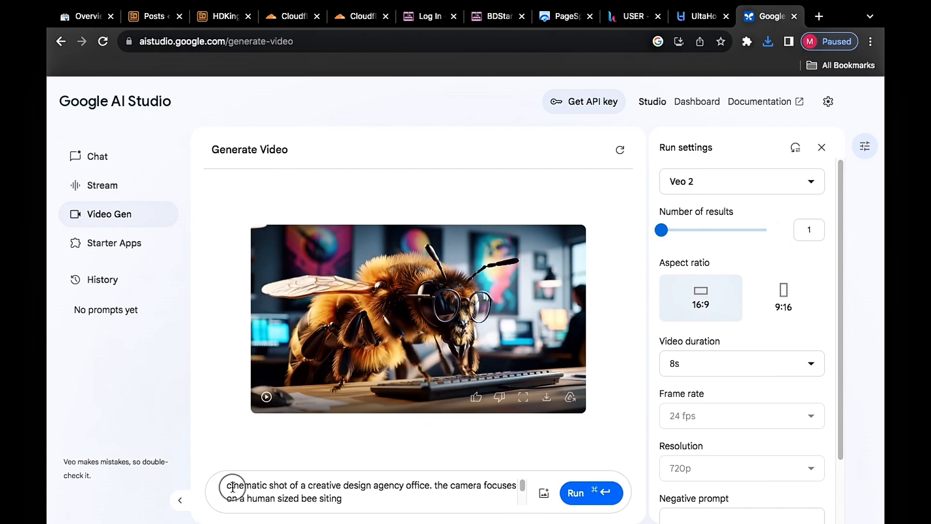
# Replace the prompt with the copied description of a small, fluffy bunny flying over the ocean using its ears as wings, and generate the video
pyautogui.moveTo(233, 486); pyautogui.dragTo(343, 499)
pyautogui.rightClick(342, 497)
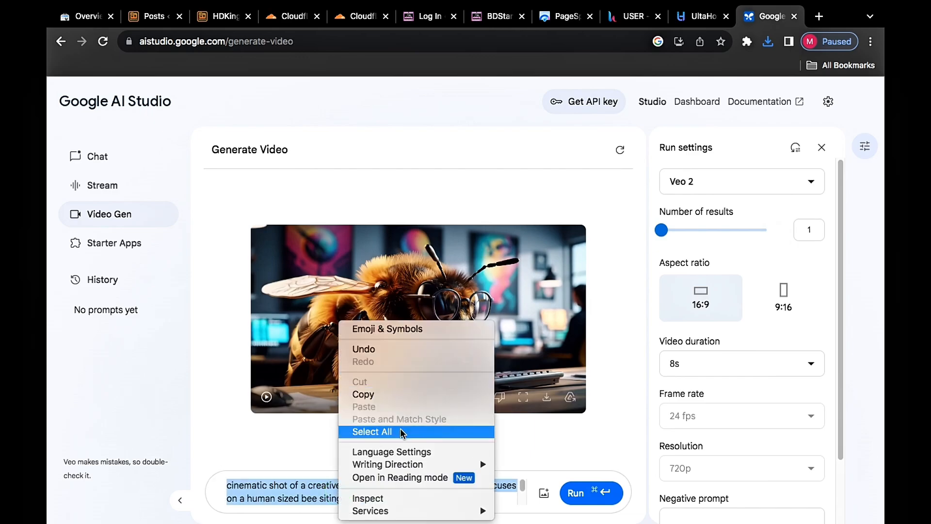
pyautogui.click(310, 477)
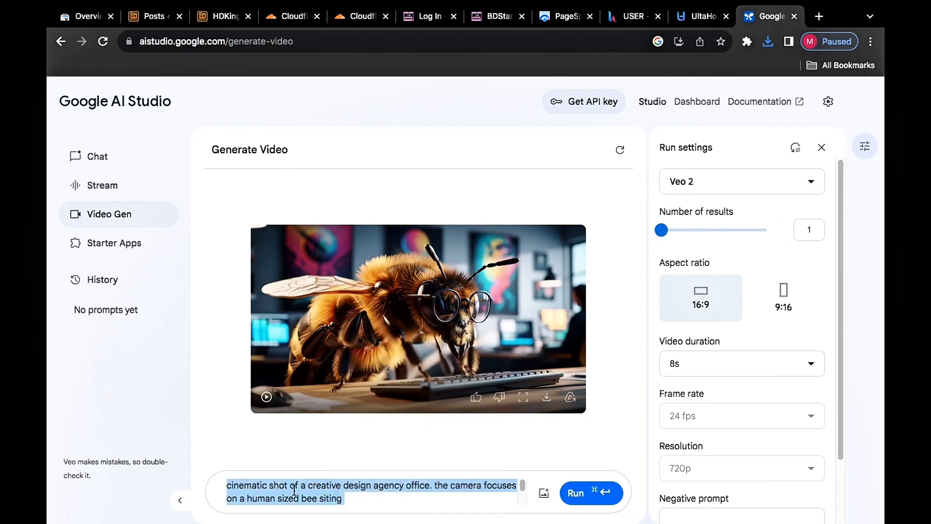
pyautogui.click(292, 498)
pyautogui.moveTo(355, 502); pyautogui.dragTo(184, 432)
pyautogui.press('BackSpace')
pyautogui.rightClick(267, 491)
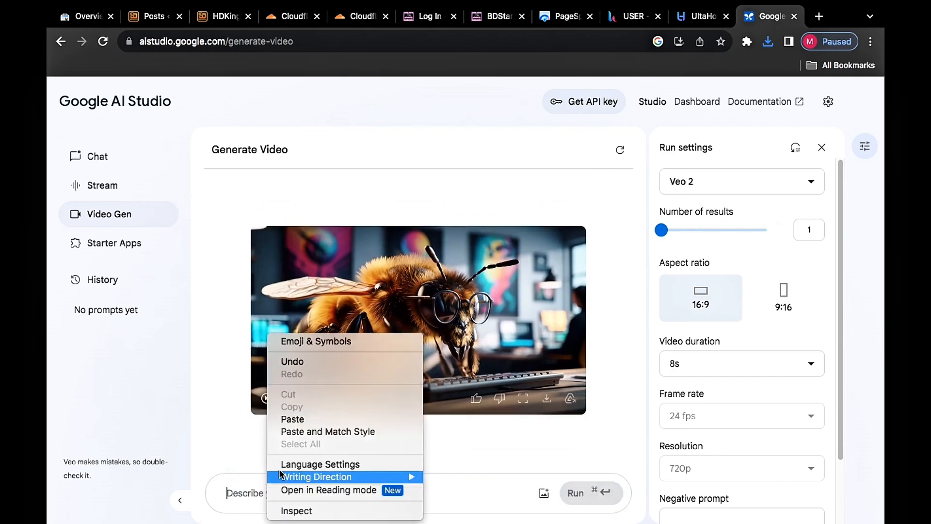
pyautogui.click(294, 418)
pyautogui.click(586, 501)
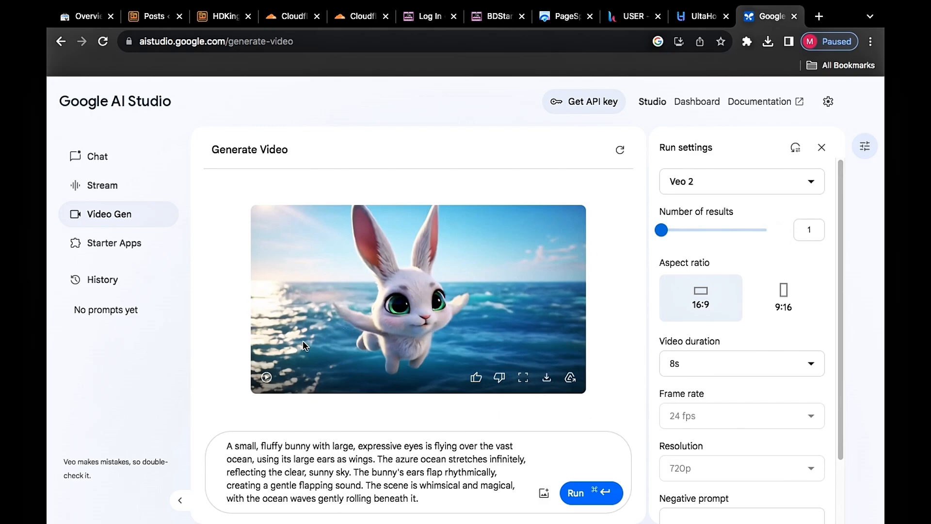
# Play the generated bunny video in the preview and again in the enlarged viewer
pyautogui.click(278, 374)
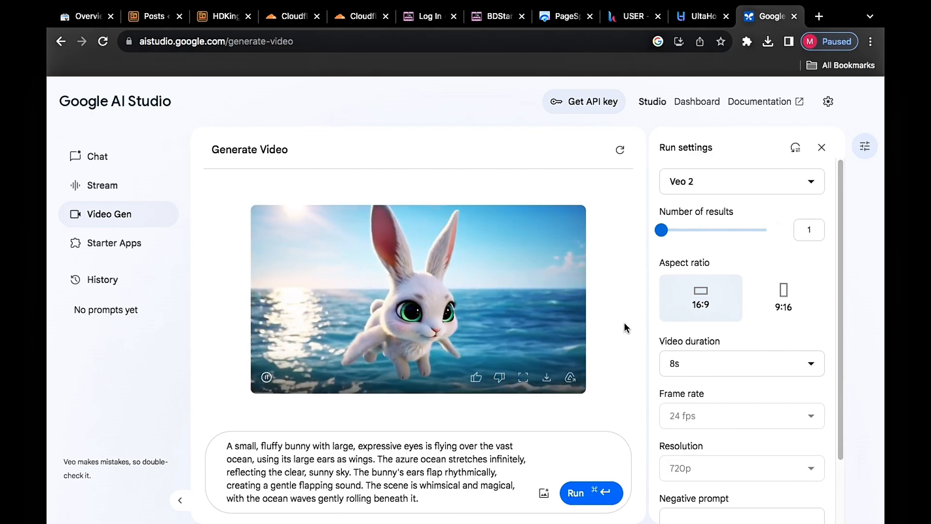
pyautogui.click(523, 377)
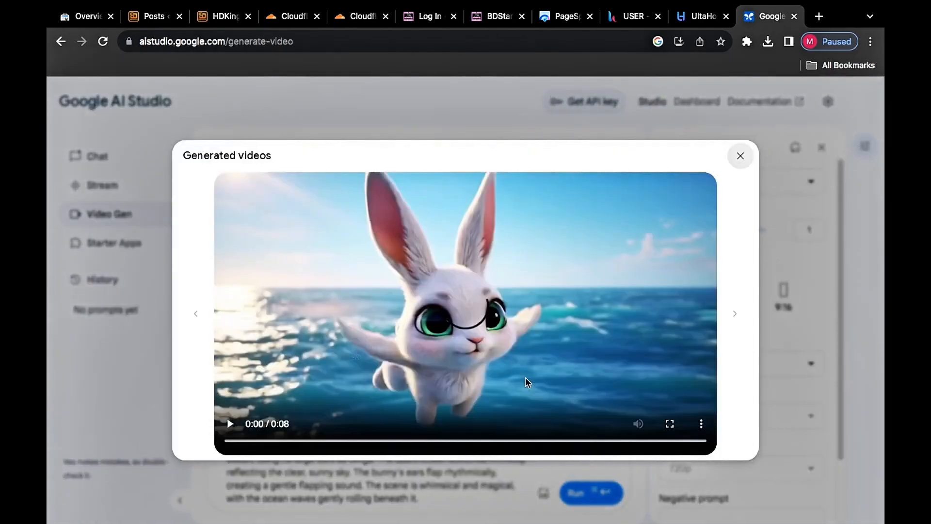
pyautogui.click(231, 423)
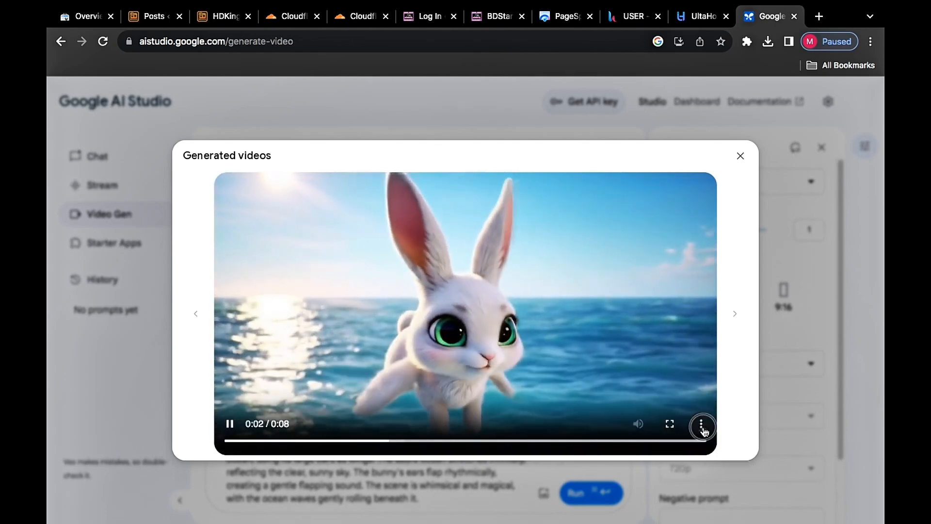
# Download the bunny video, check the browser's recent downloads, and close the enlarged viewer
pyautogui.click(701, 423)
pyautogui.click(667, 371)
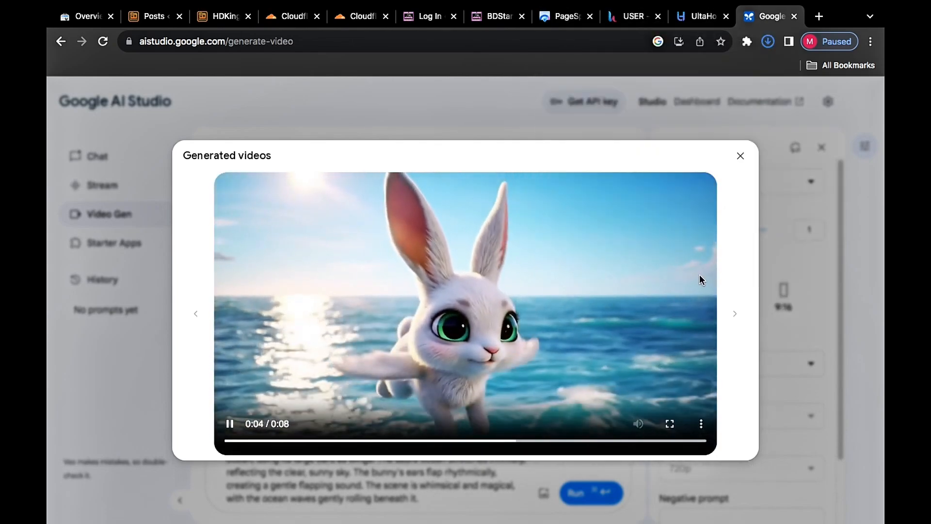
pyautogui.click(769, 43)
pyautogui.click(726, 239)
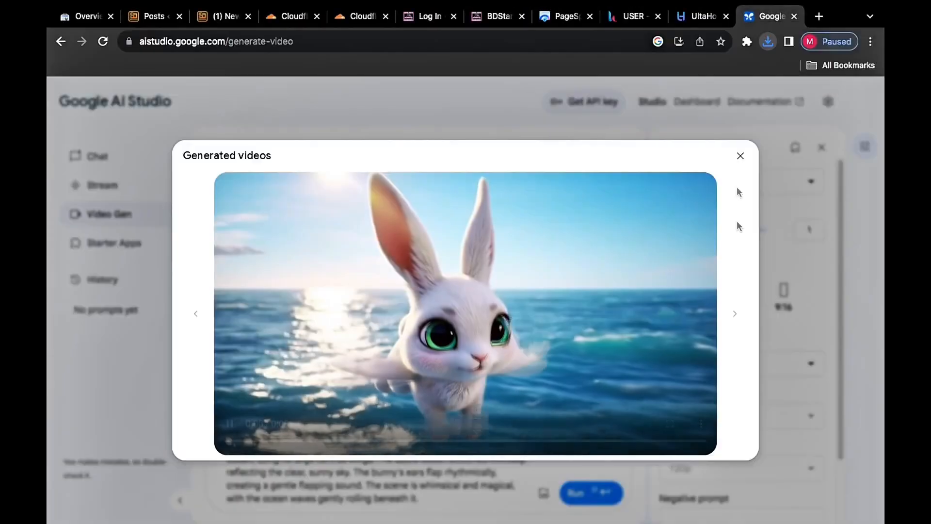
pyautogui.click(741, 155)
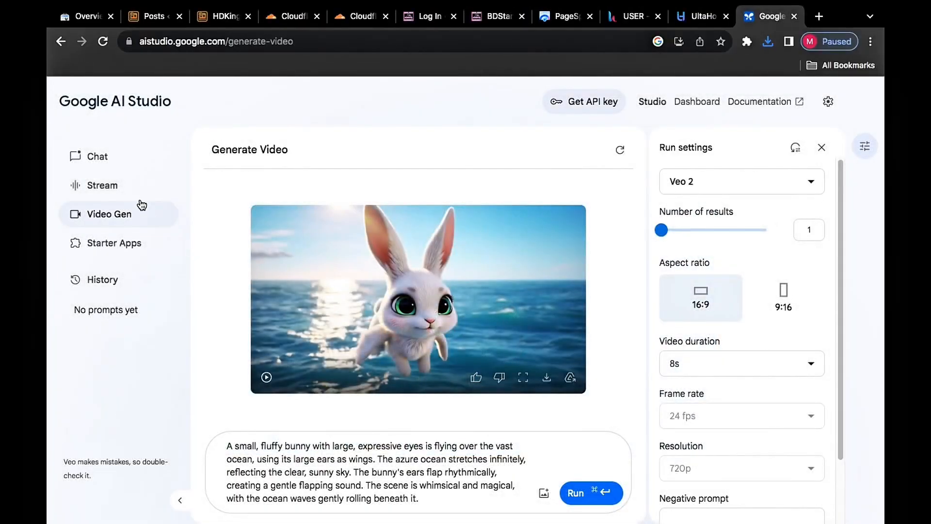